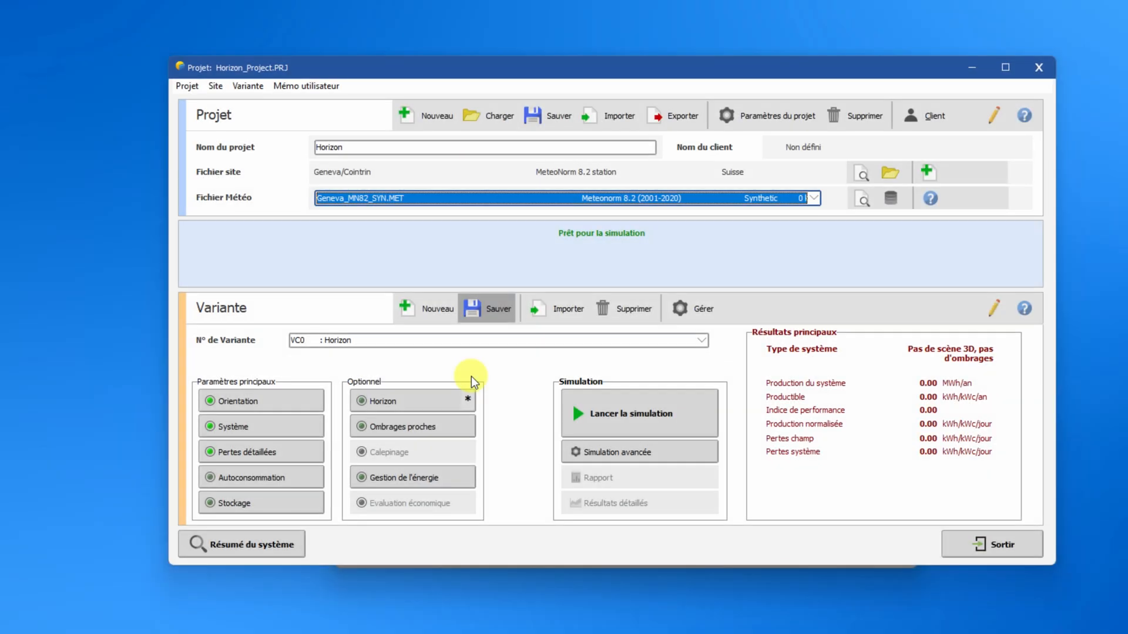
Step: Open the variant's horizon definition and move the two middle points to about (-36°, 3.5°) and (35.6°, 3.5°) in azimuth and height
click(434, 400)
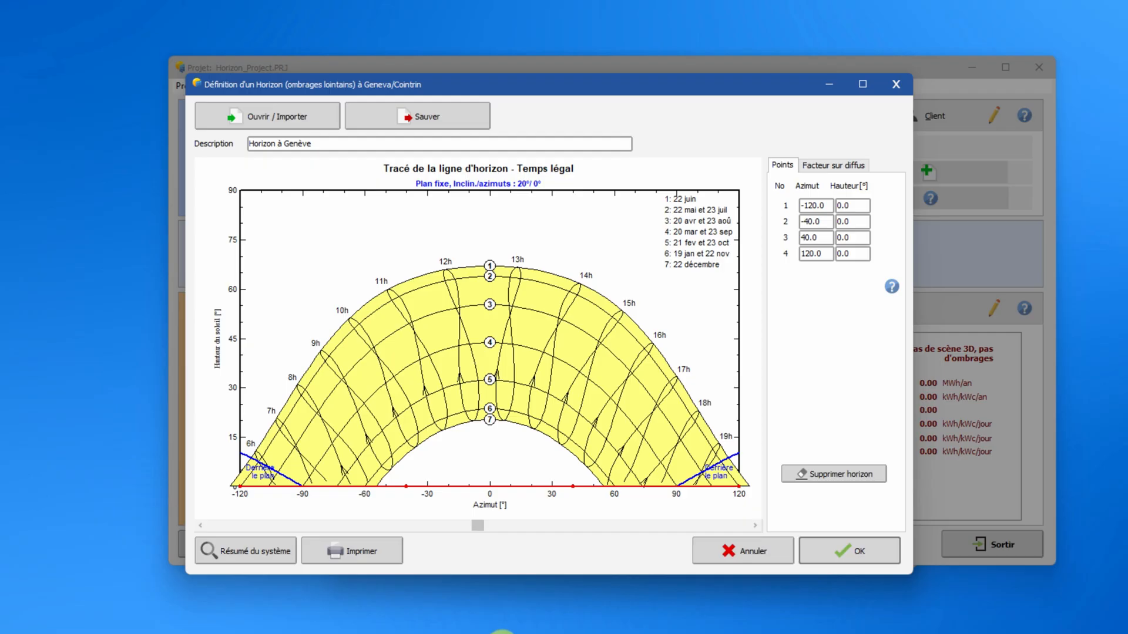
click(406, 487)
mouse_move(406, 486)
mouse_down()
mouse_move(411, 467)
mouse_move(415, 477)
mouse_up()
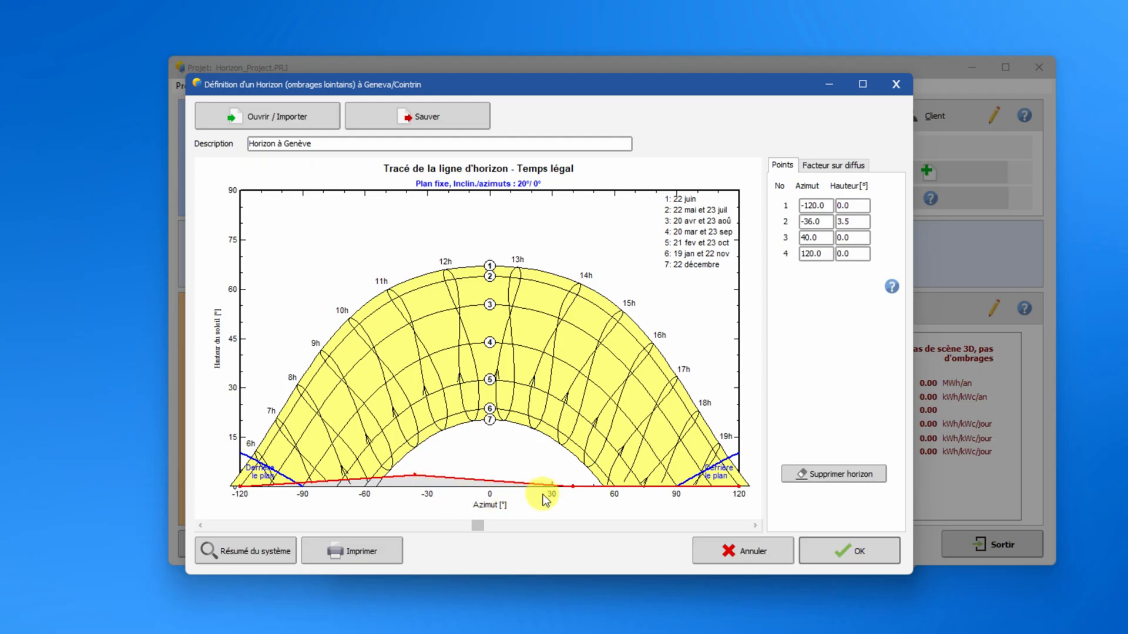
drag(573, 487, 561, 475)
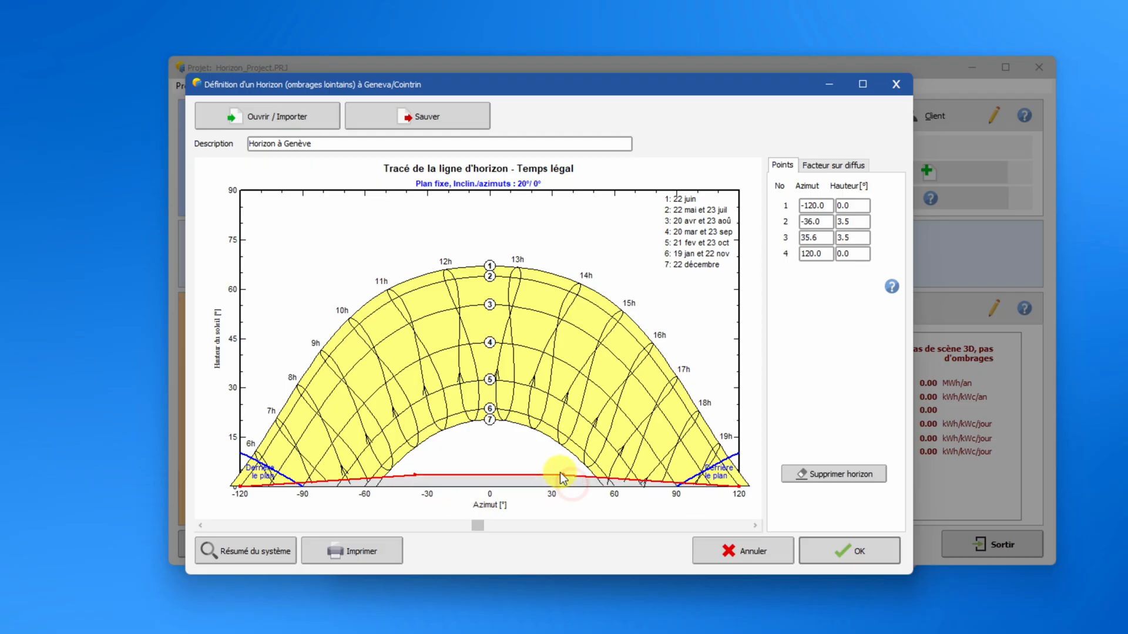
Step: Add a horizon point at azimuth about 5.1° and height about 3.9°, and add and remove another between it and the -36° point
click(500, 474)
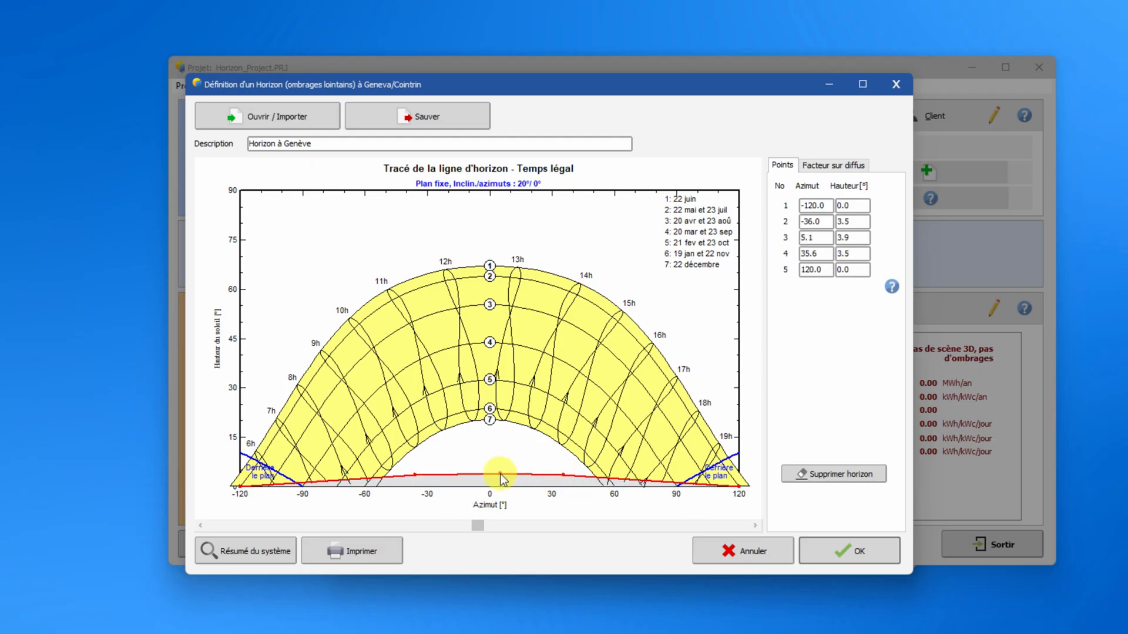
click(462, 474)
drag(462, 474, 479, 514)
Step: Set the height of the fourth horizon point to 8°, and reset all points of the horizon
double_click(848, 253)
text(8)
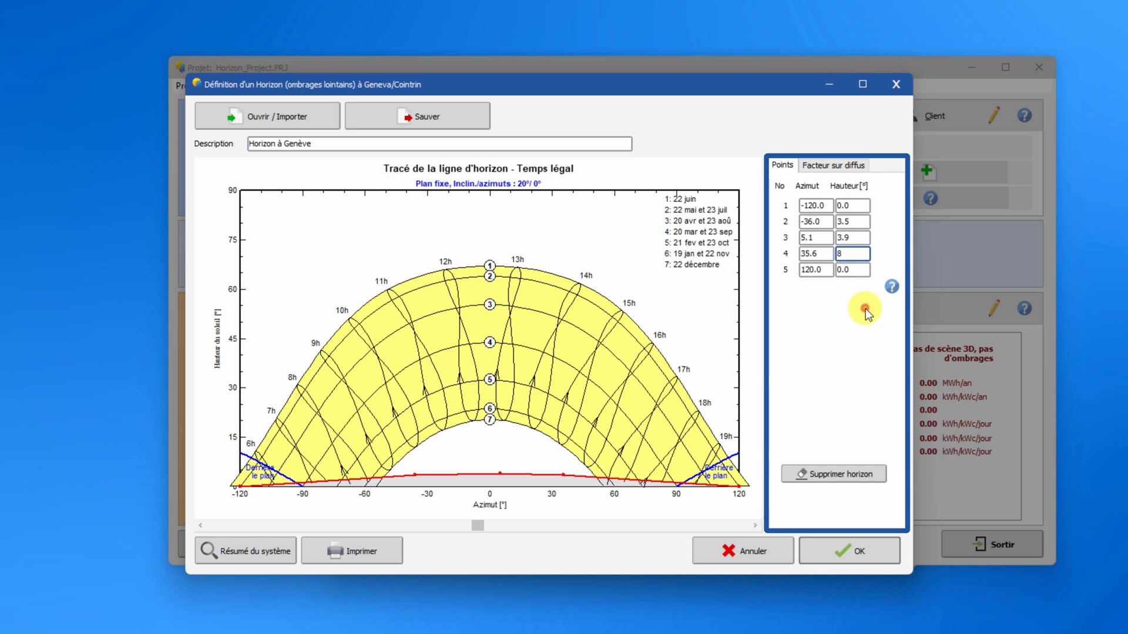
click(865, 308)
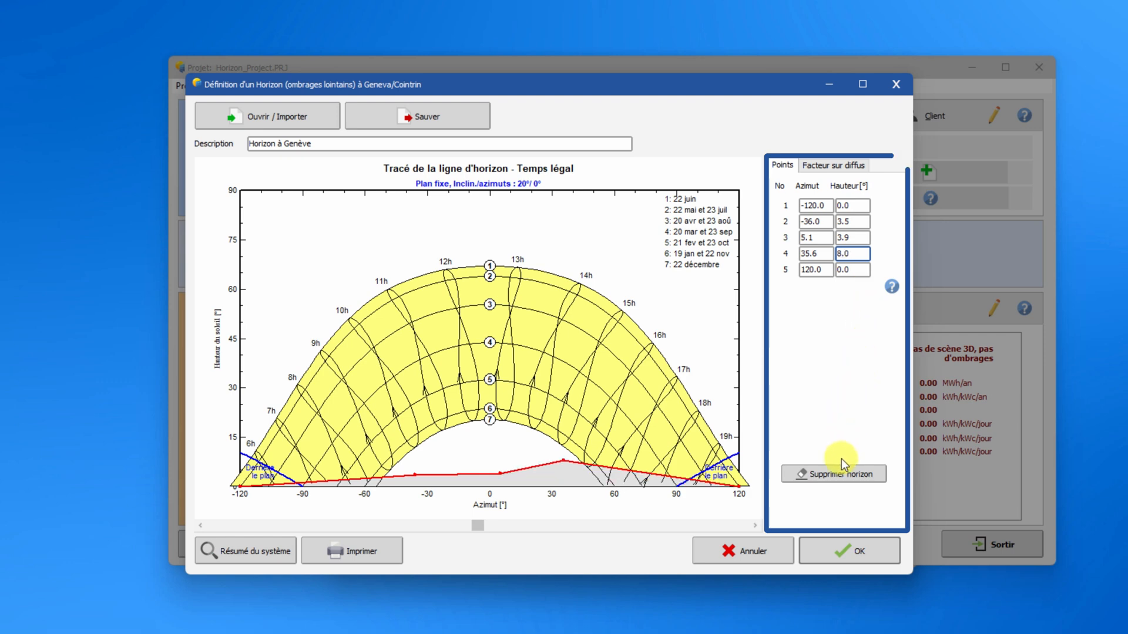
click(837, 474)
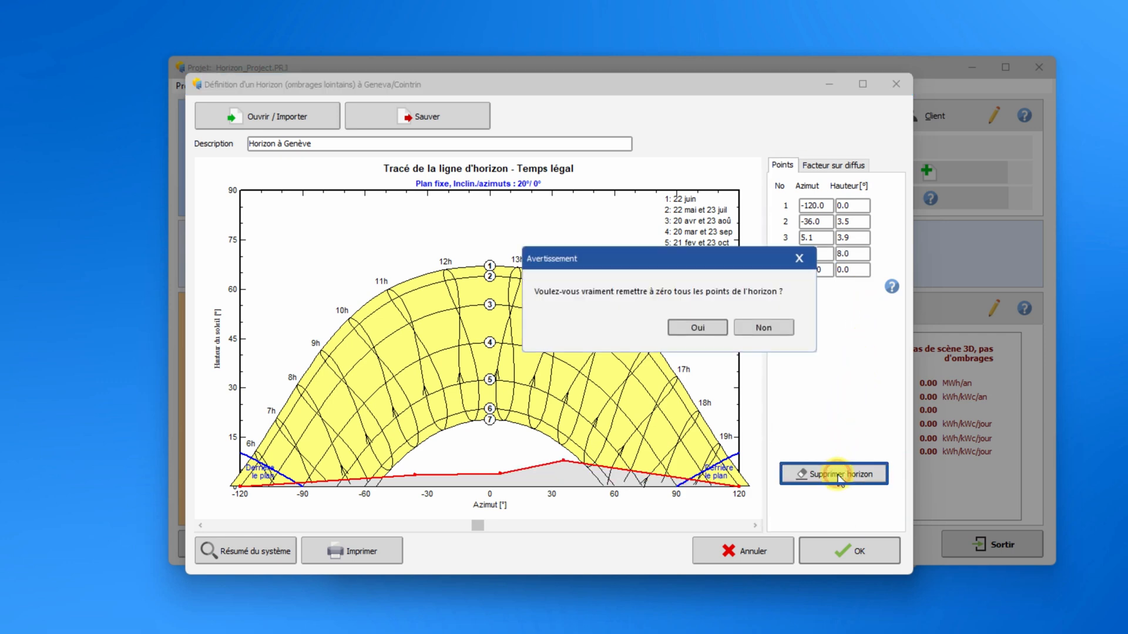
click(699, 328)
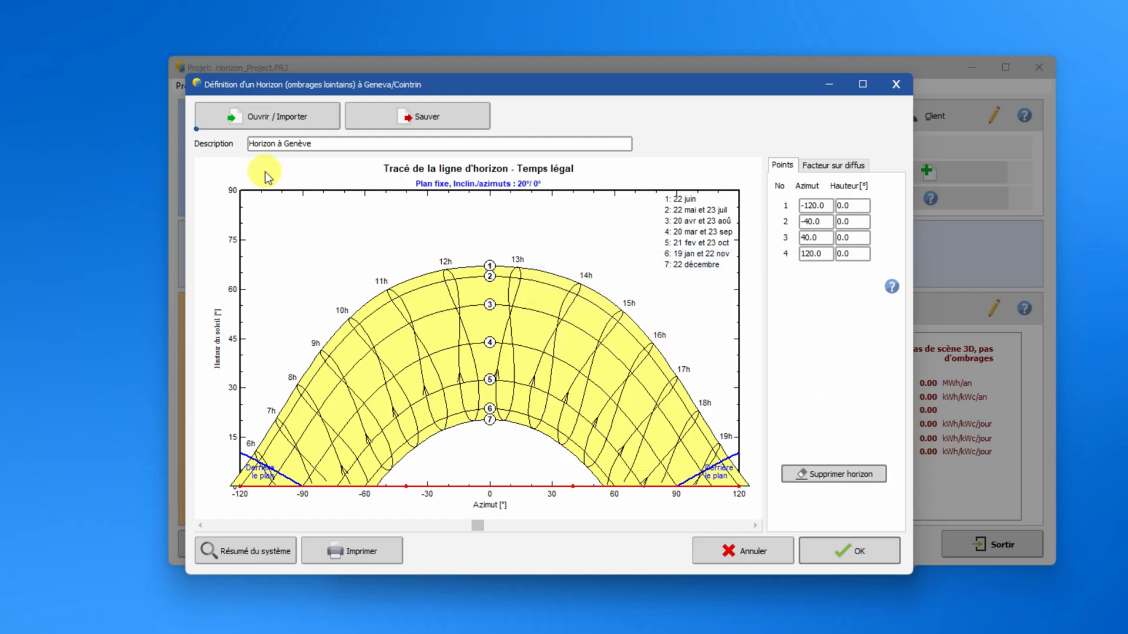
Step: Open the horizon profile import and look through the available internal PVsyst horizon files without loading one
click(275, 117)
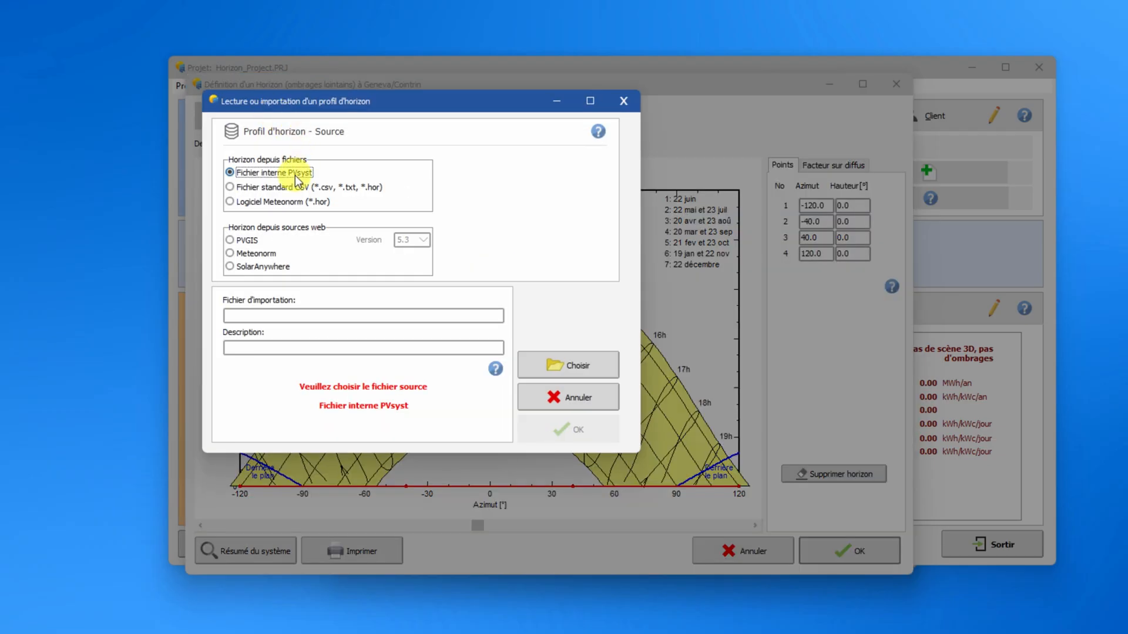
click(563, 364)
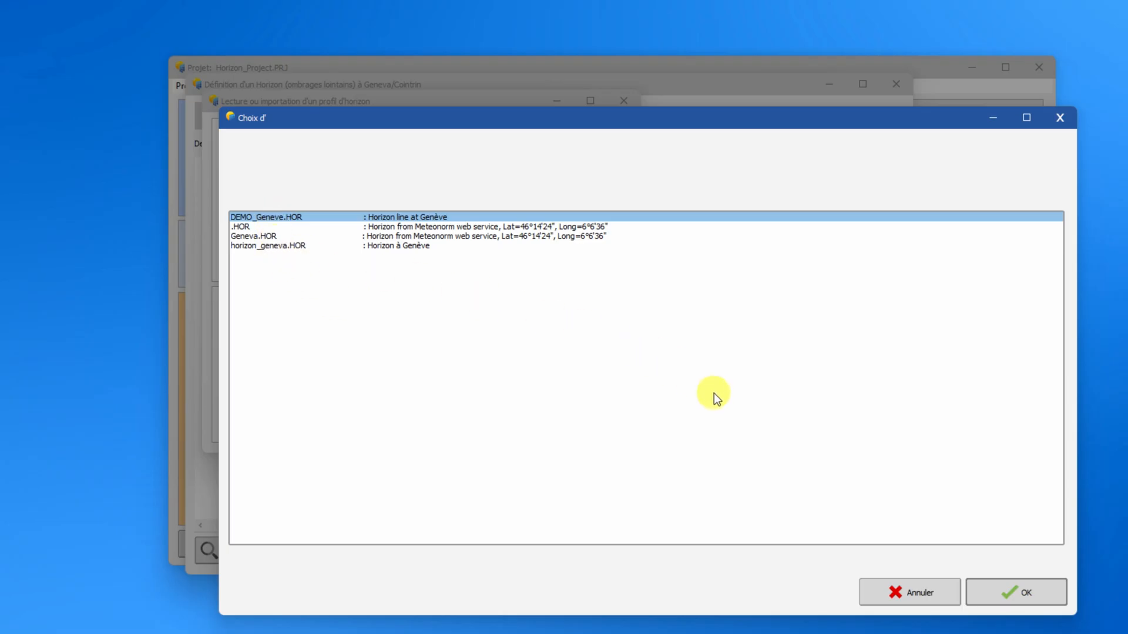
click(881, 587)
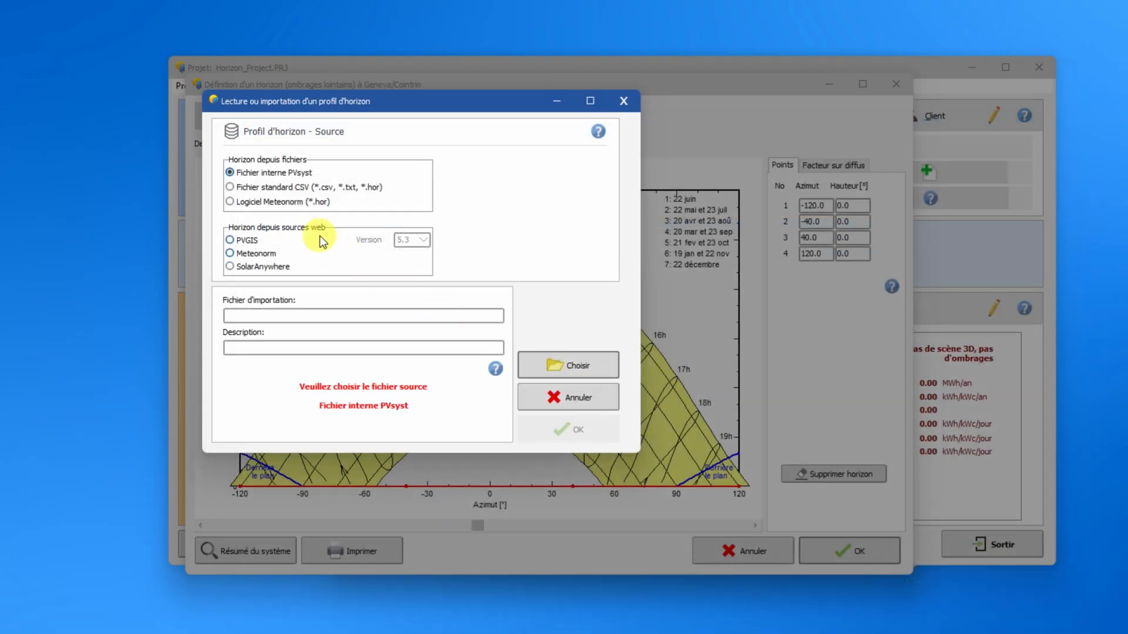
Step: Choose the standard CSV file as horizon source and view the available files without importing one
click(272, 187)
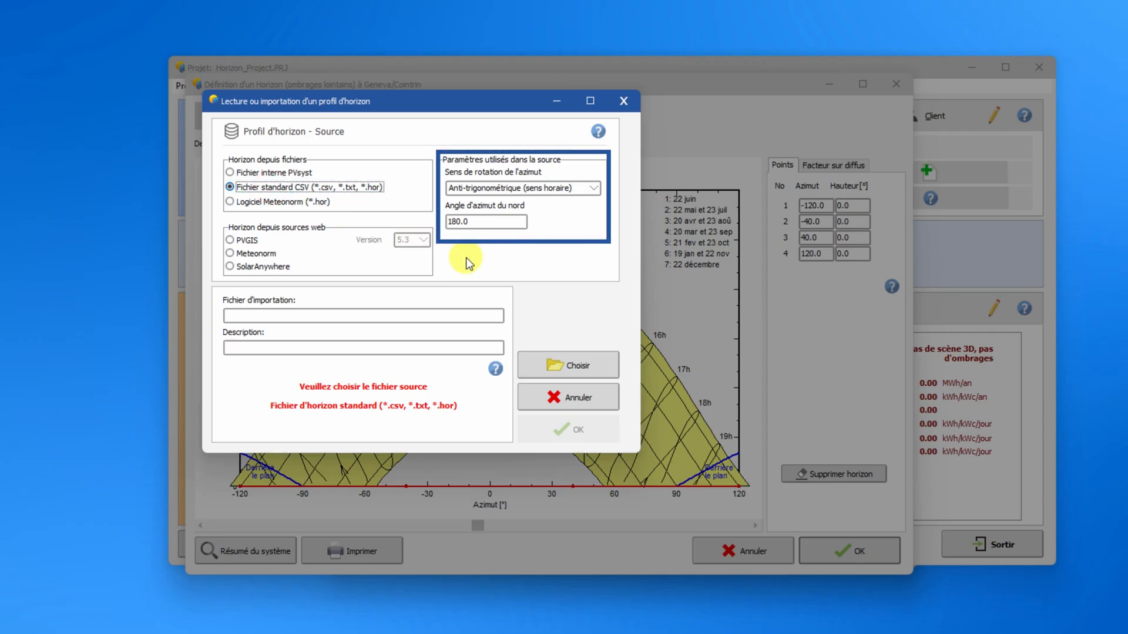
click(594, 358)
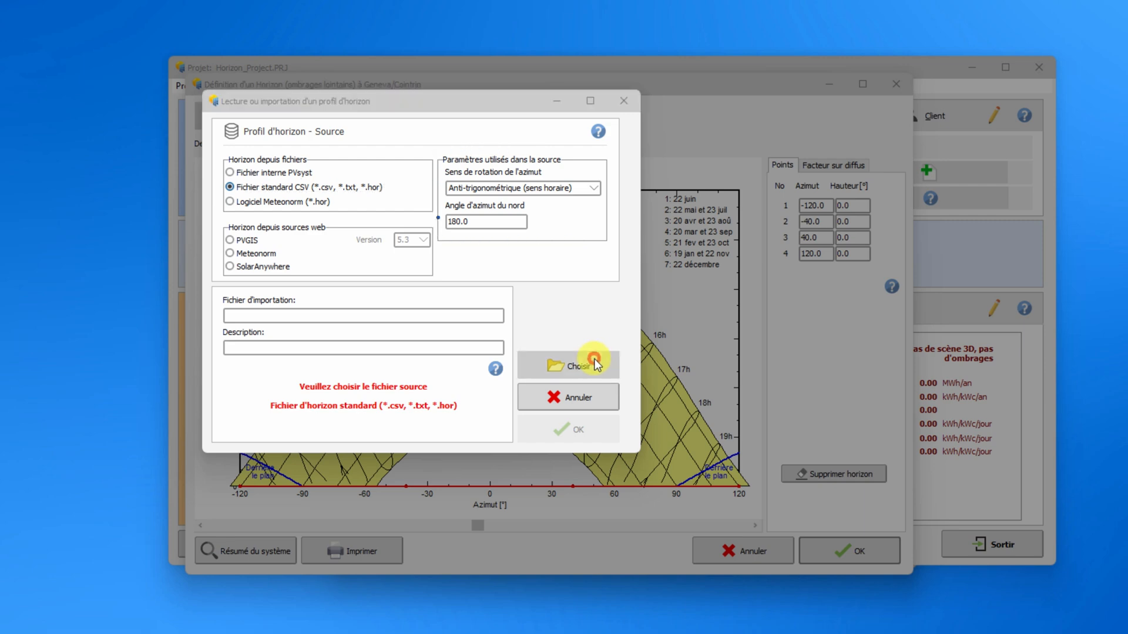
drag(1086, 1, 1127, 96)
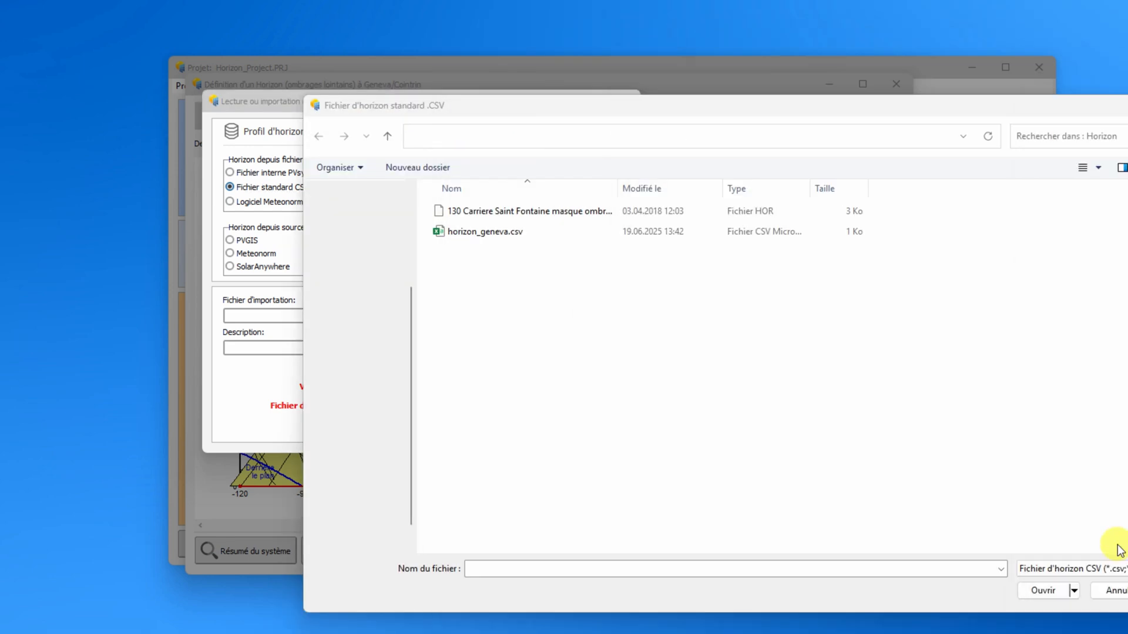
click(1119, 591)
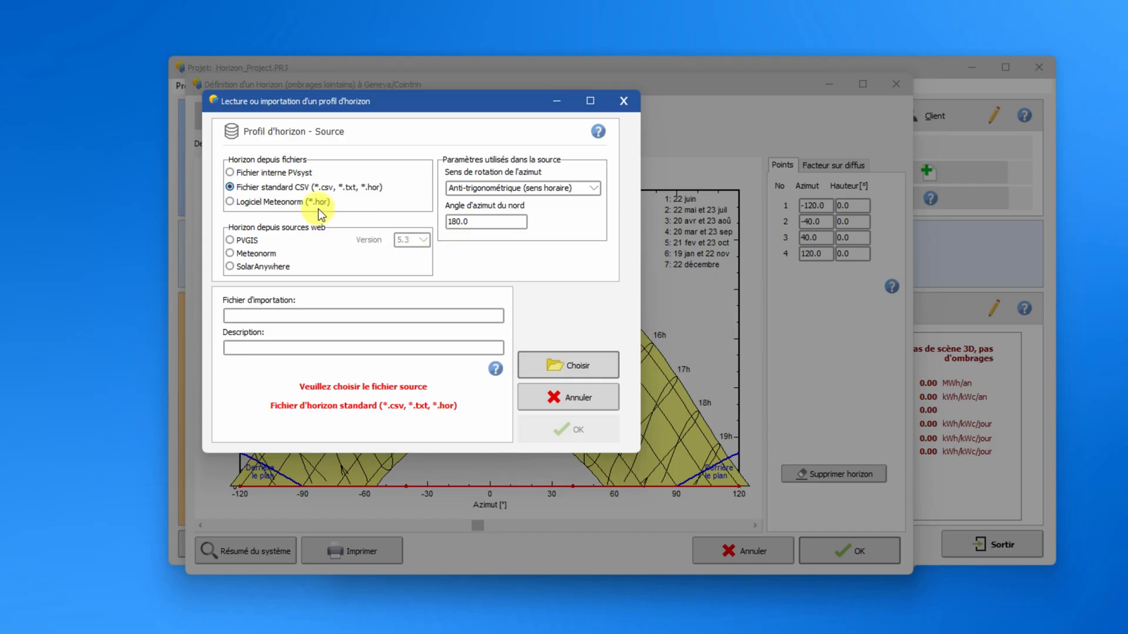
Step: Import the horizon line from the Meteonorm web source for latitude 46.2400 and longitude 6.1100
click(317, 208)
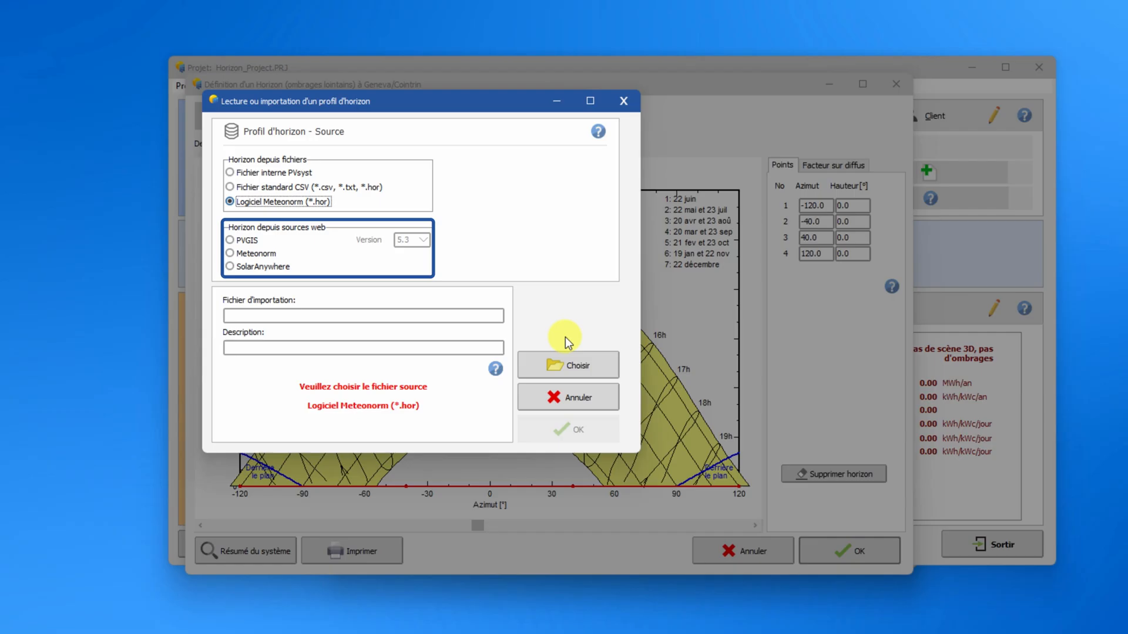
click(231, 240)
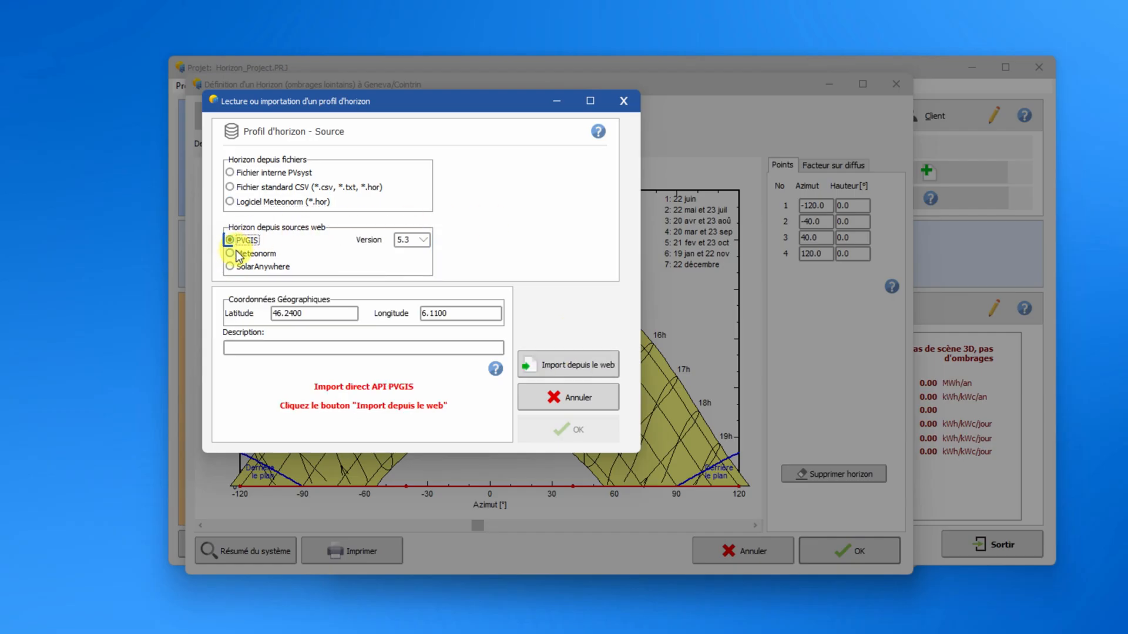
click(229, 254)
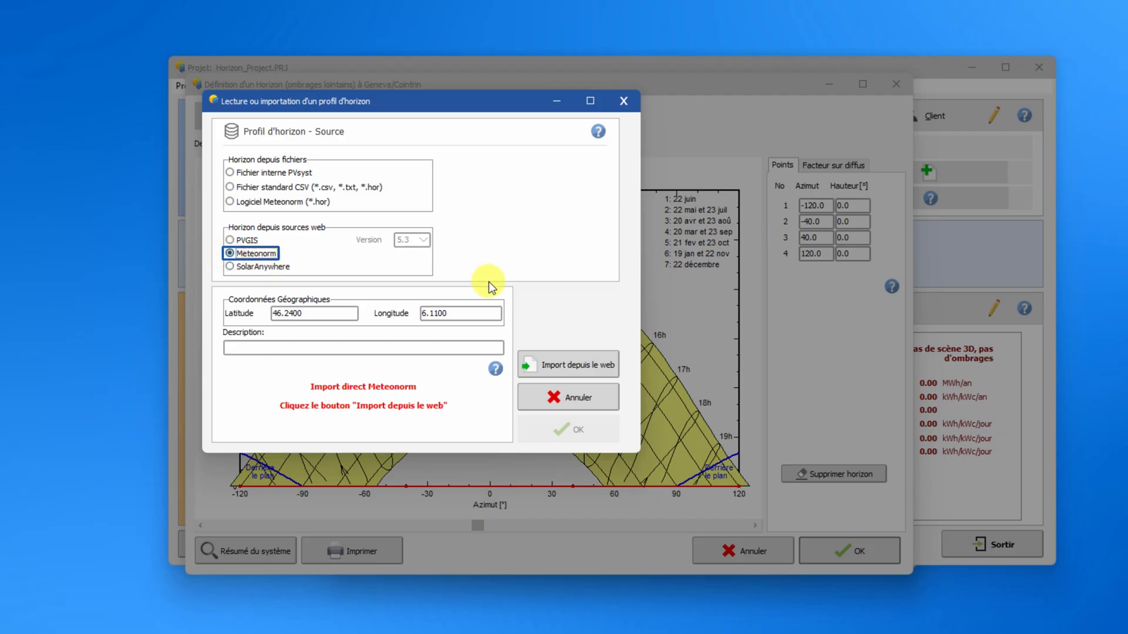
click(555, 364)
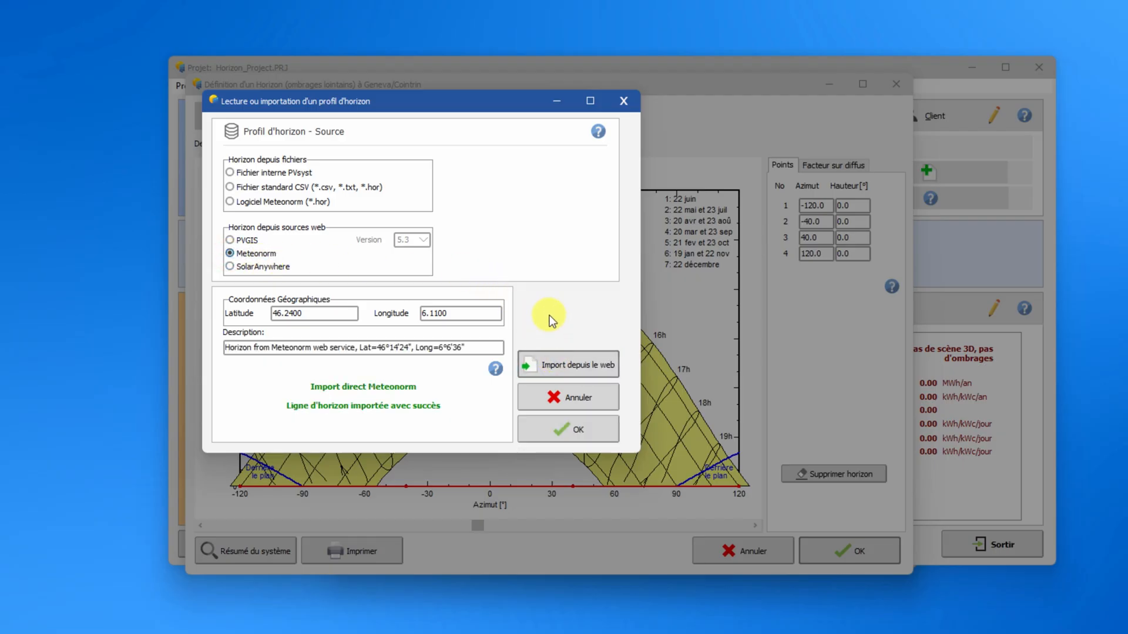
click(556, 429)
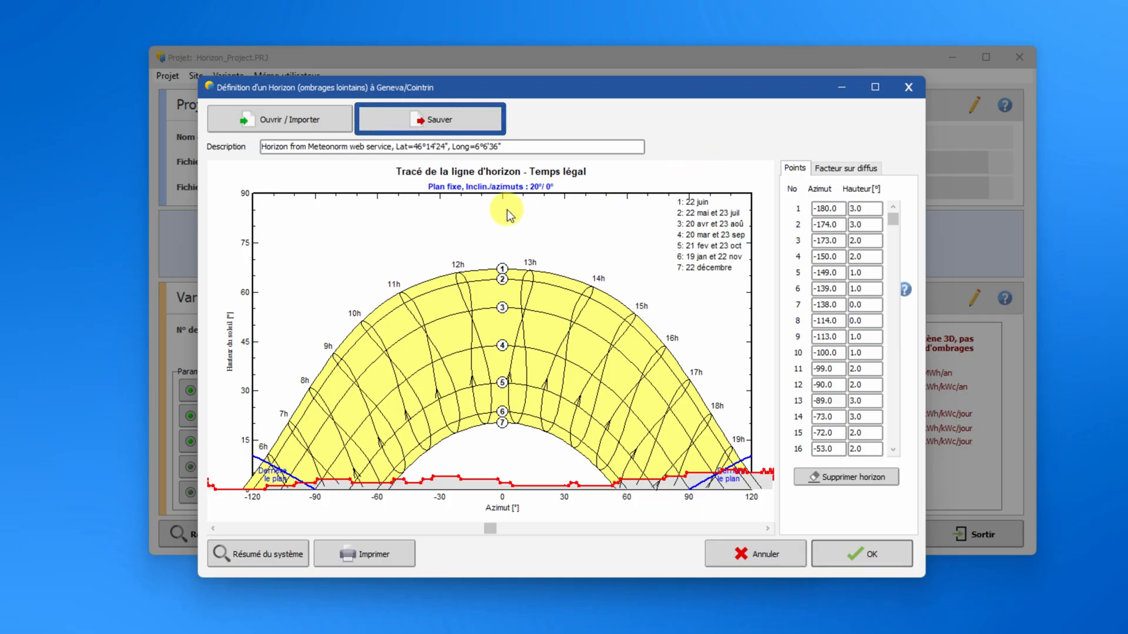
Step: Save the imported Meteonorm horizon profile to the Shadings folder and apply the horizon definition to the variant
click(431, 119)
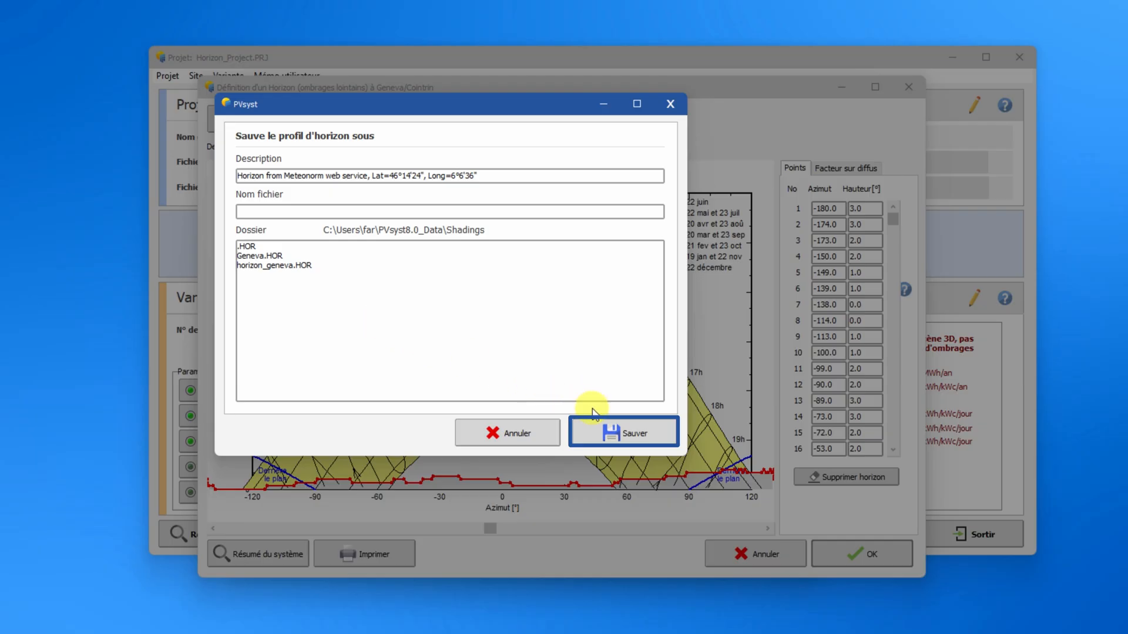
click(602, 426)
click(591, 336)
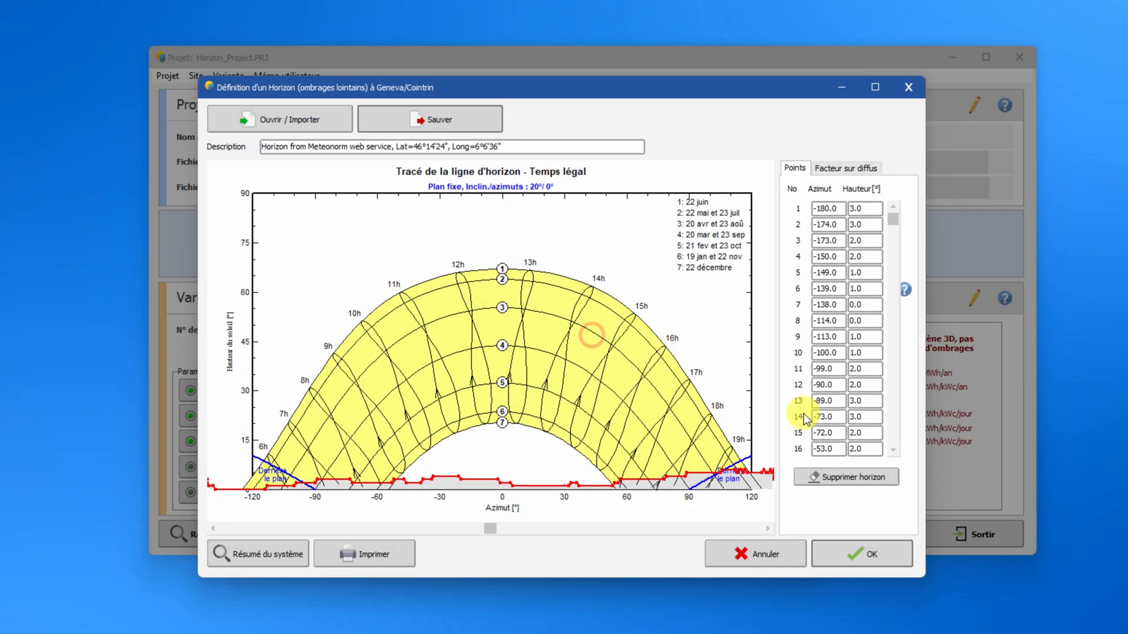
click(851, 553)
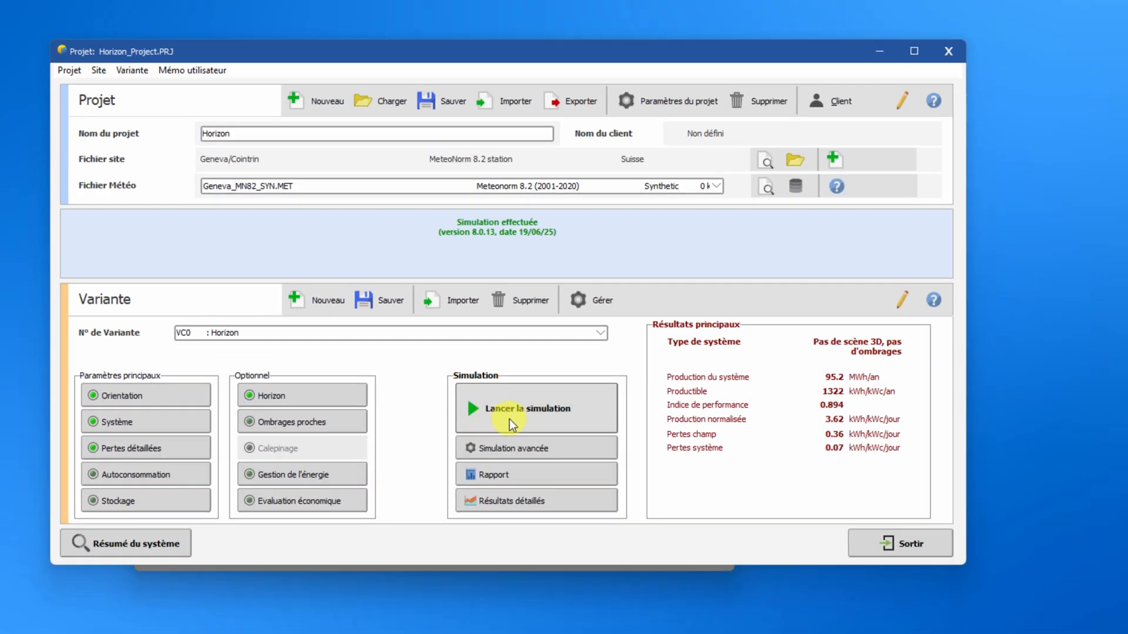
Step: Run the simulation and open its report at the horizon definition on page 4
click(940, 361)
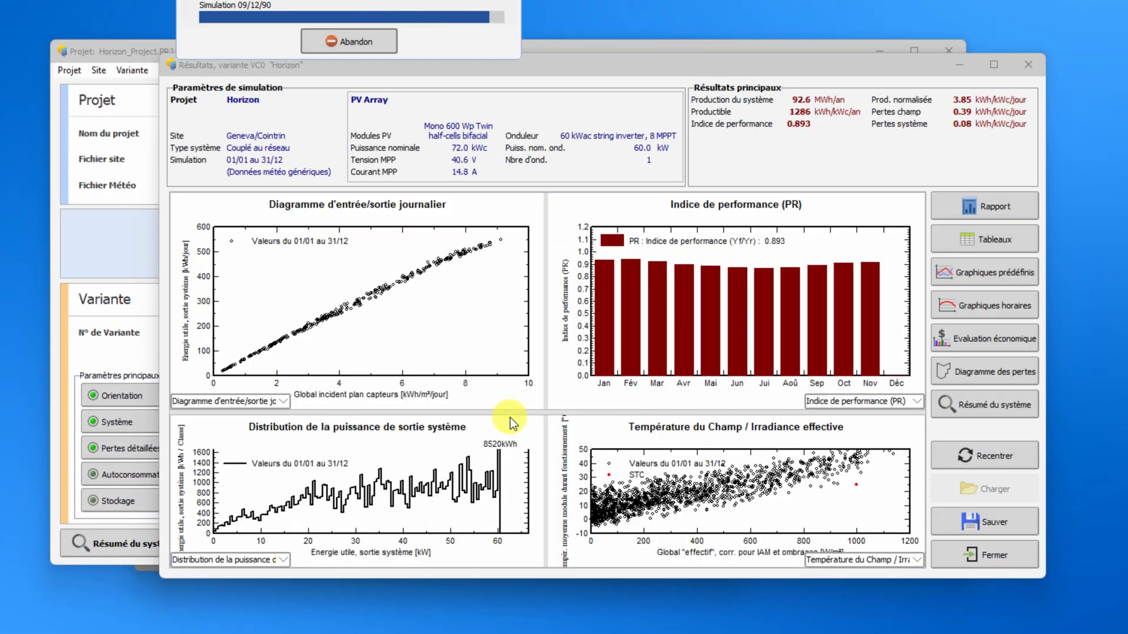
click(988, 199)
click(988, 206)
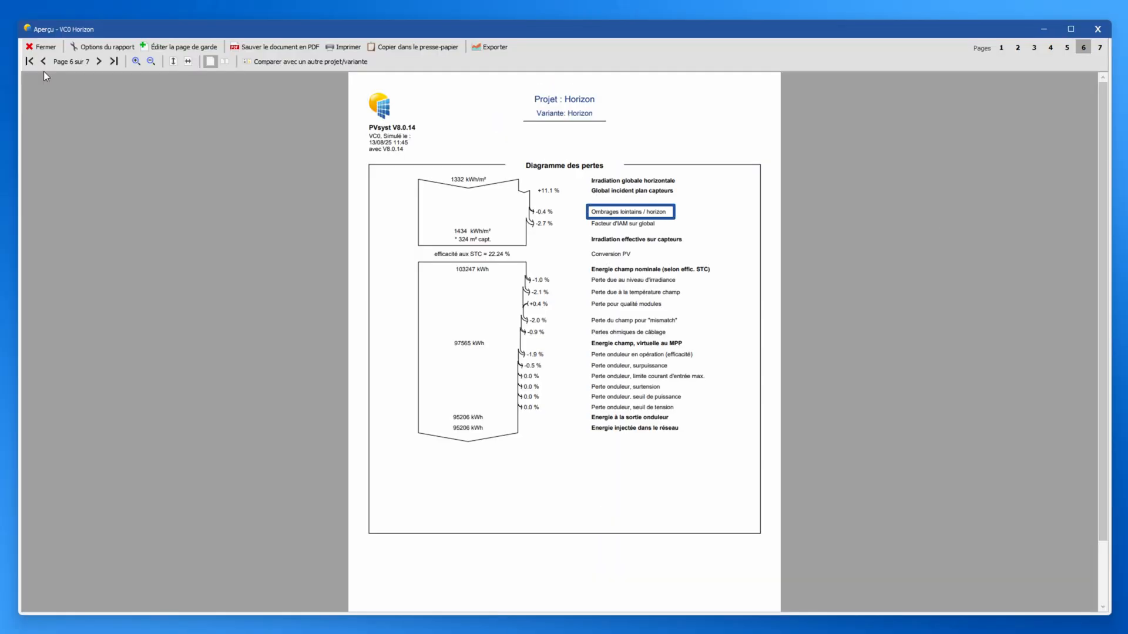
click(44, 61)
click(44, 61)
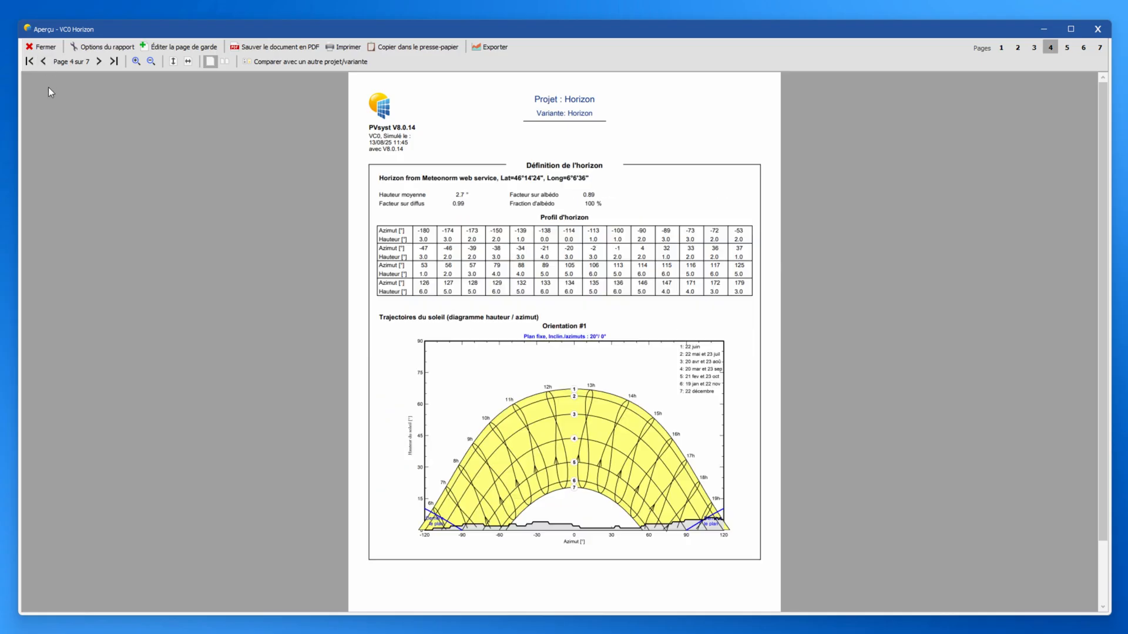